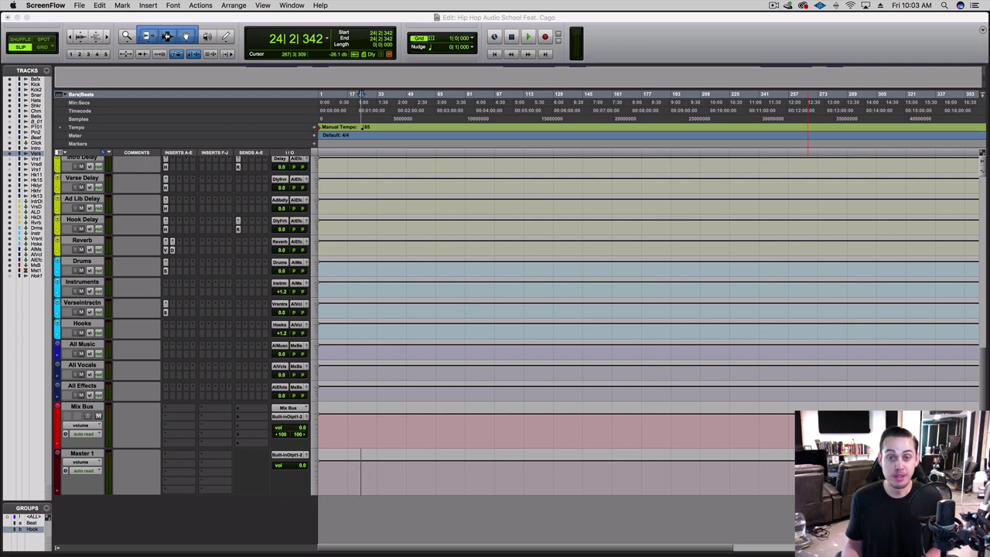
- Select the Mix Bus track, then the Master 1 fader track, as mastering plugin locations
{"action": "left_click", "coordinate": [82, 408]}
{"action": "left_click", "coordinate": [84, 454]}
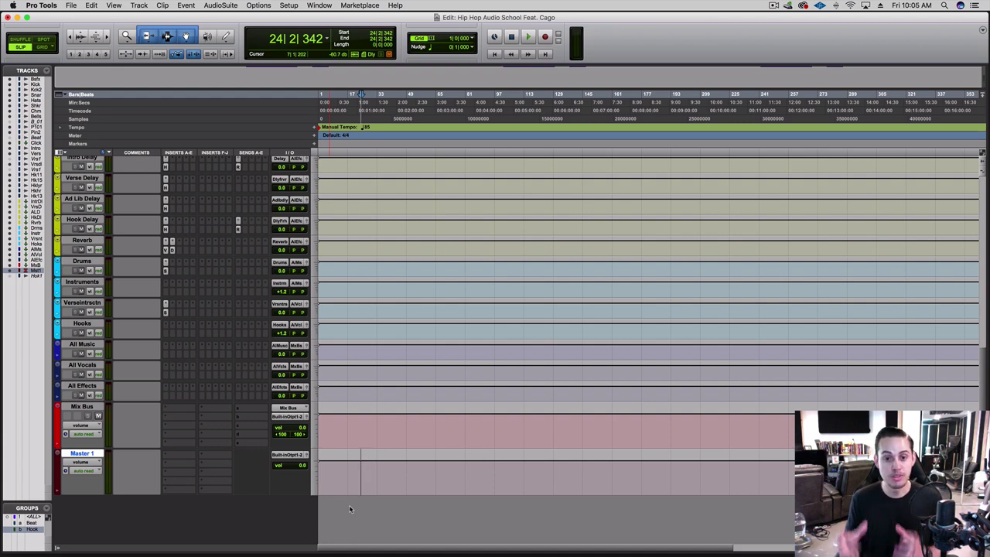
{"action": "left_click", "coordinate": [85, 409]}
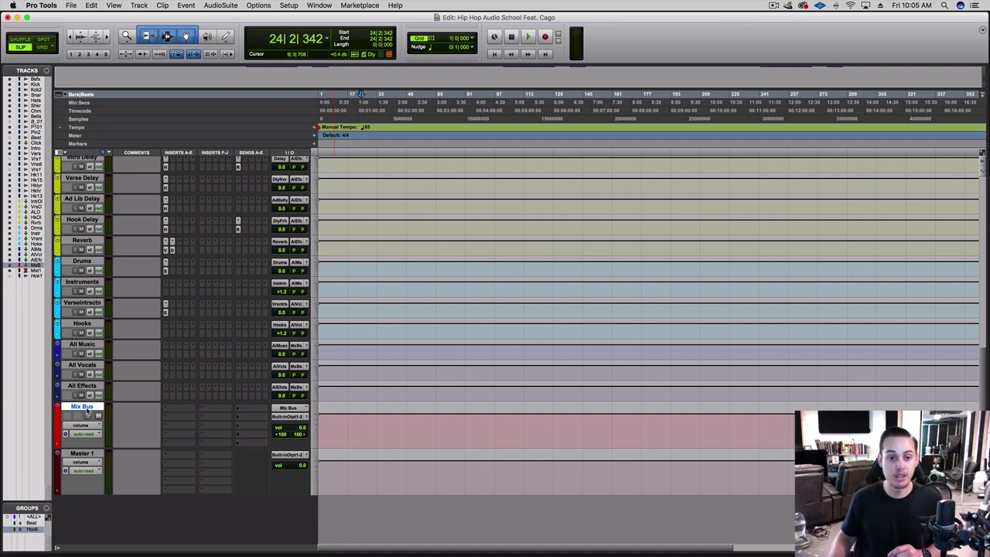
{"action": "left_click", "coordinate": [84, 454]}
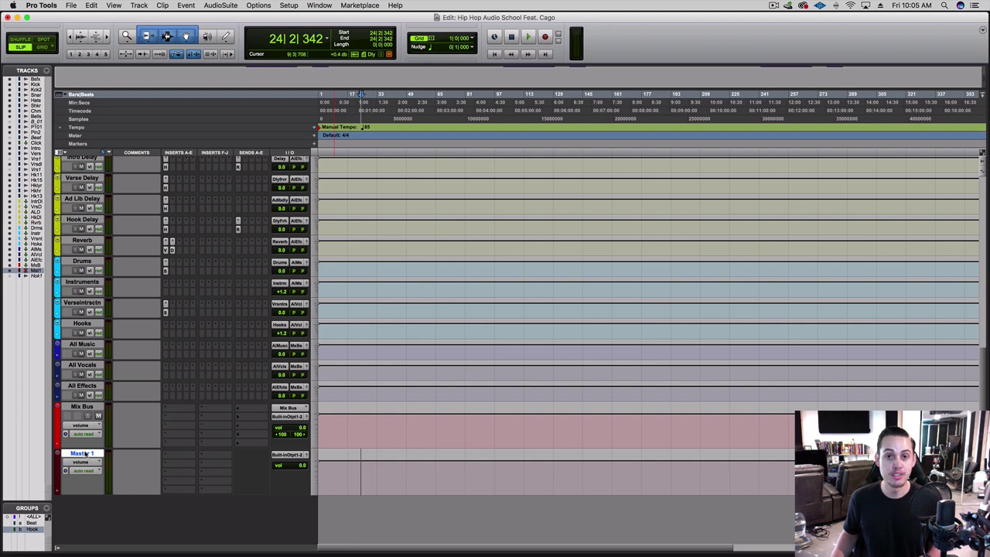